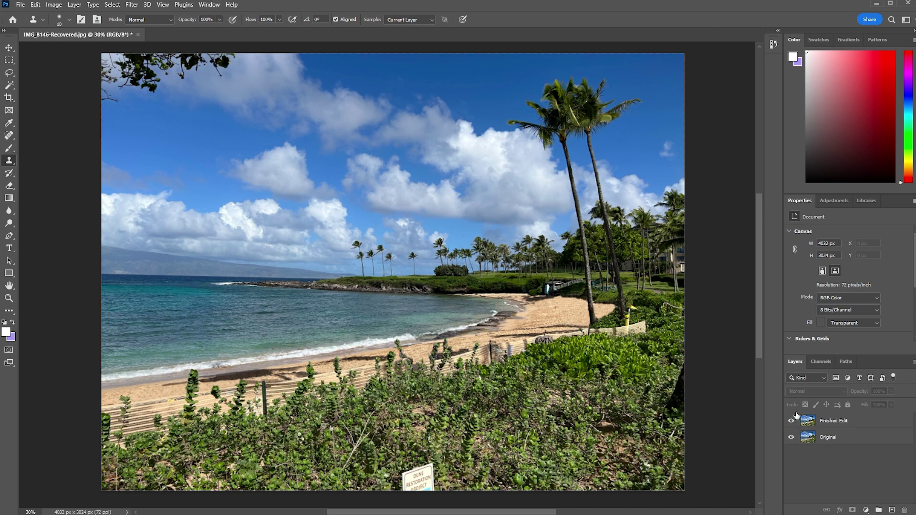
Step: Compare the edited photo with the original by hiding the Finished Edit layer and showing it again
left_click(792, 423)
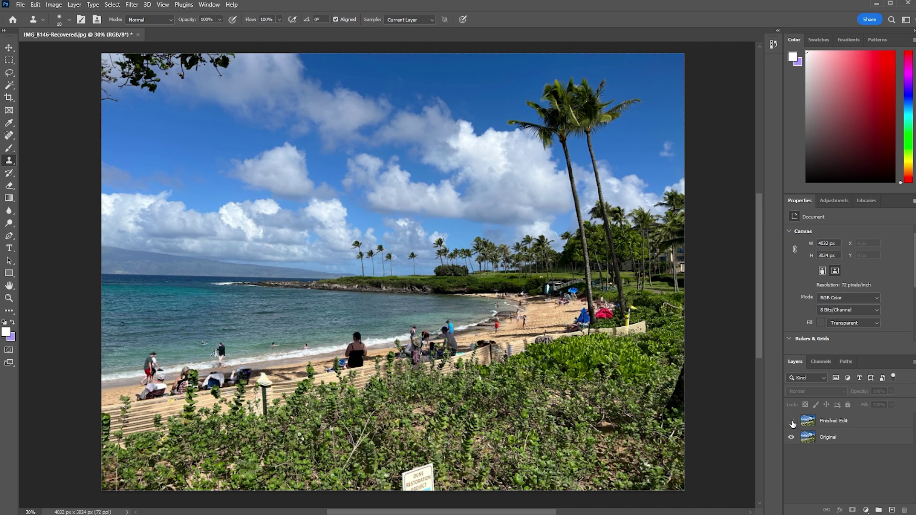
left_click(792, 423)
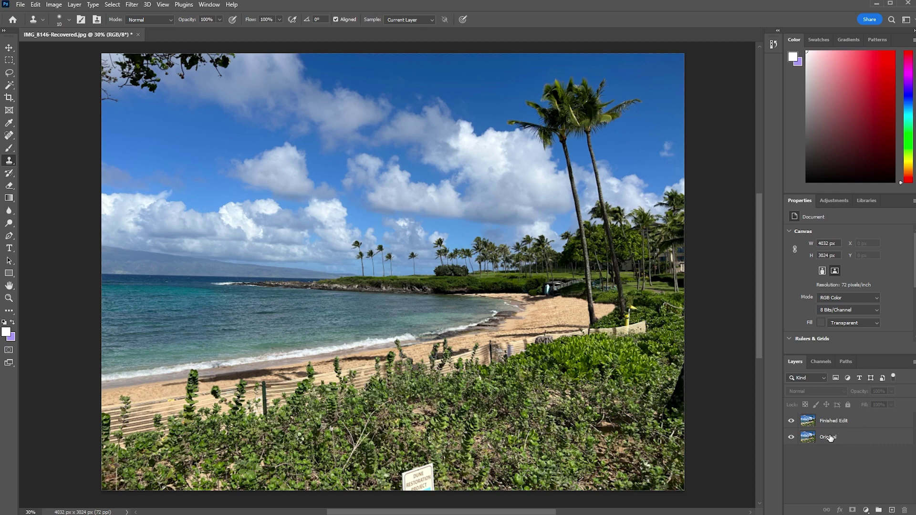
Step: Duplicate the Original layer as "New Edit" and move the copy above the Finished Edit layer
left_click(836, 437)
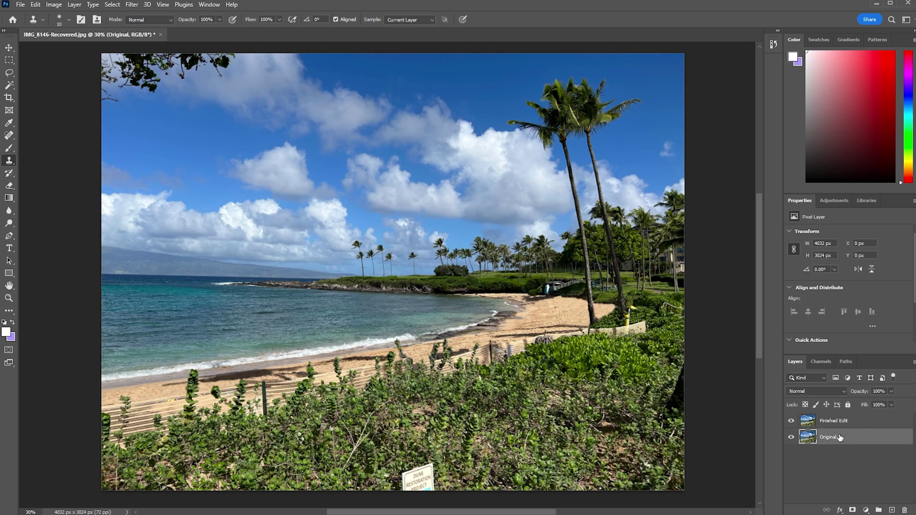
right_click(840, 438)
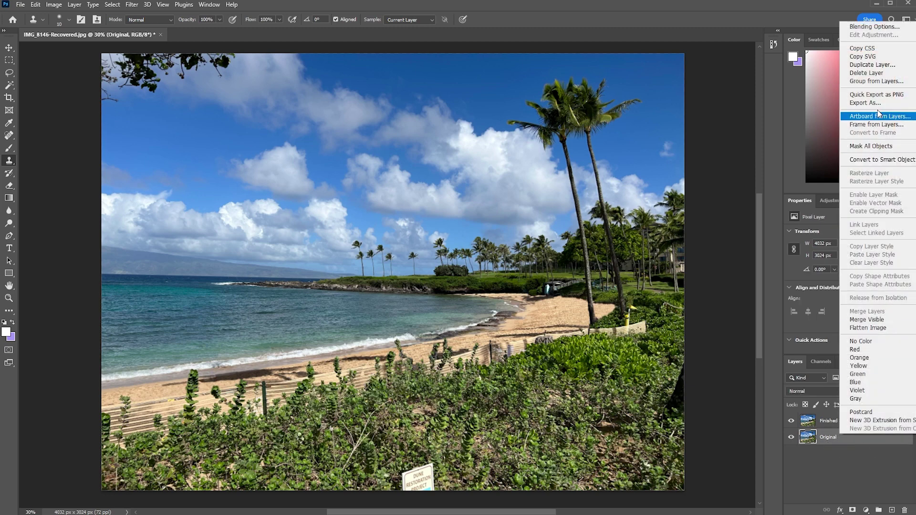
left_click(882, 65)
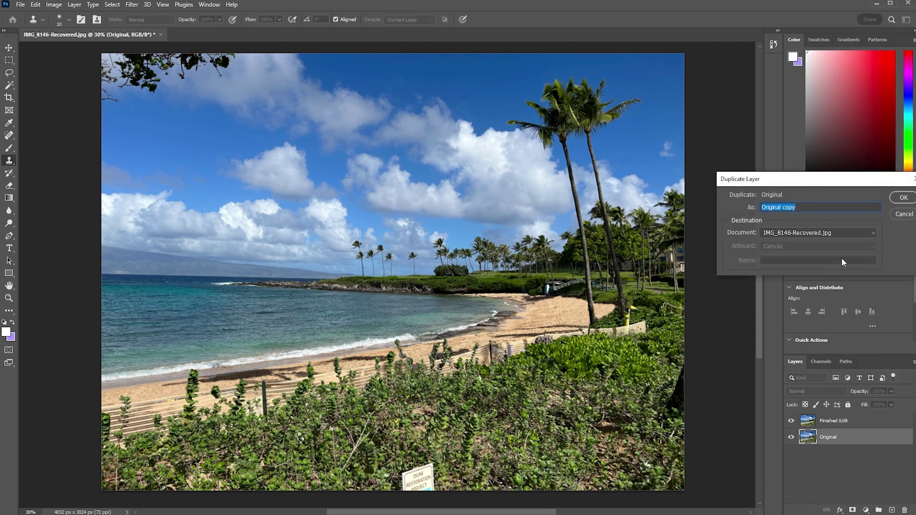
type("New Edit")
key("Return")
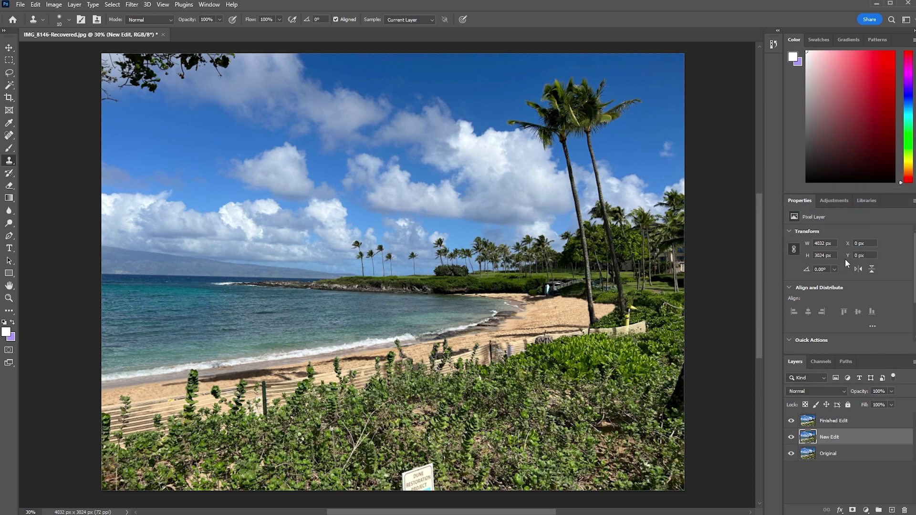
left_click_drag(844, 445, 844, 414)
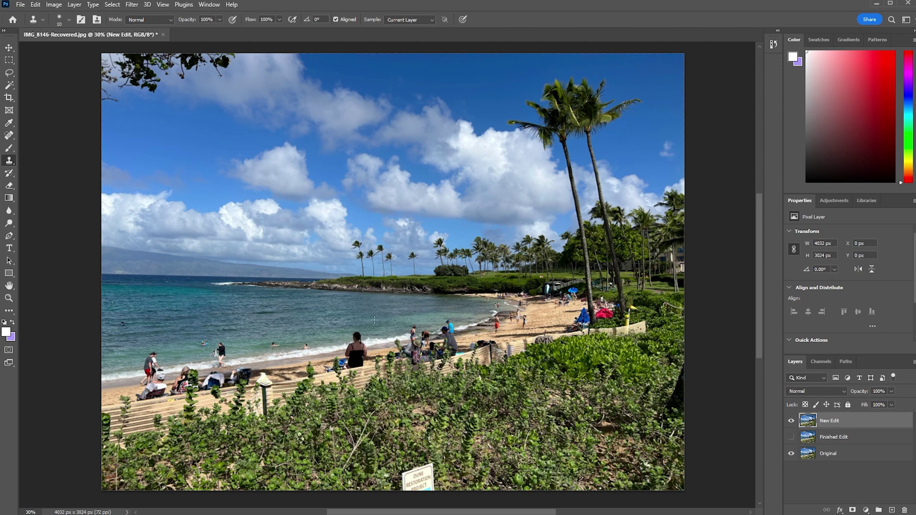
Step: Remove the two swimmers beside the woman carrying fins using the Spot Healing Brush at 9 px
scroll(374, 325, "up", 5)
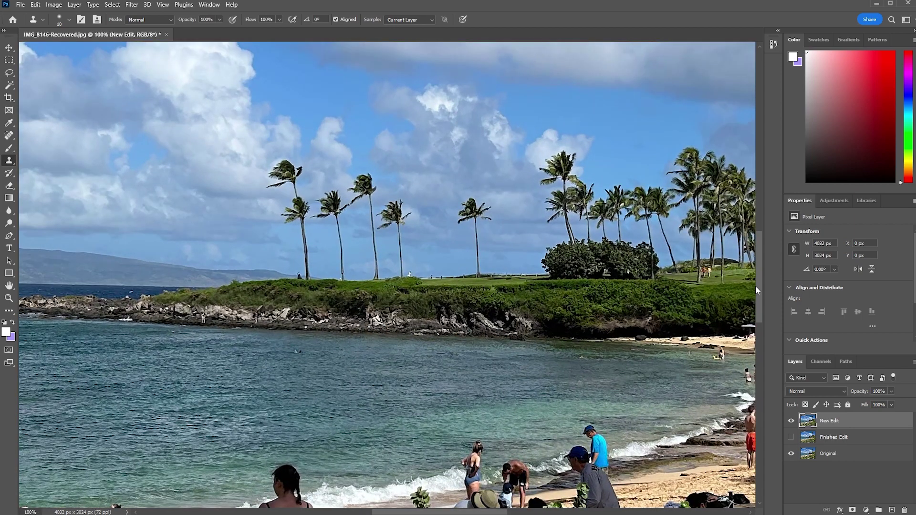
left_click_drag(757, 289, 756, 330)
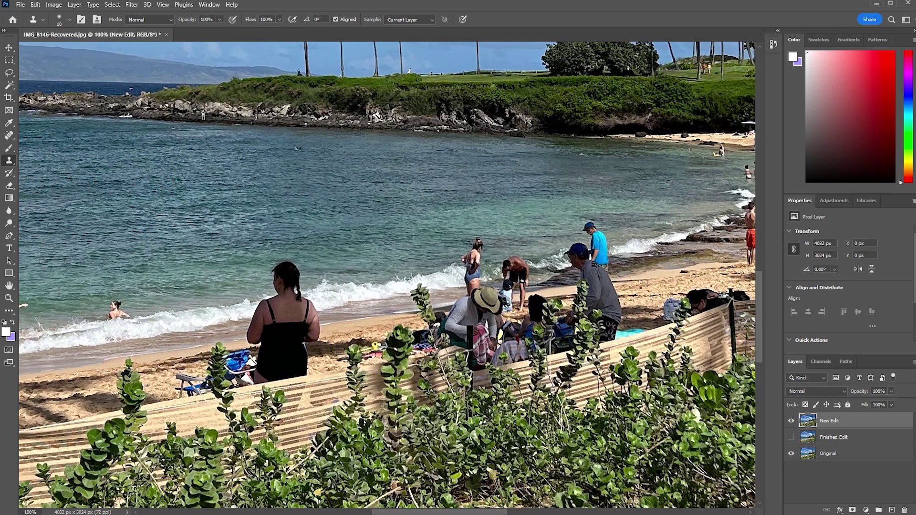
left_click_drag(494, 513, 392, 510)
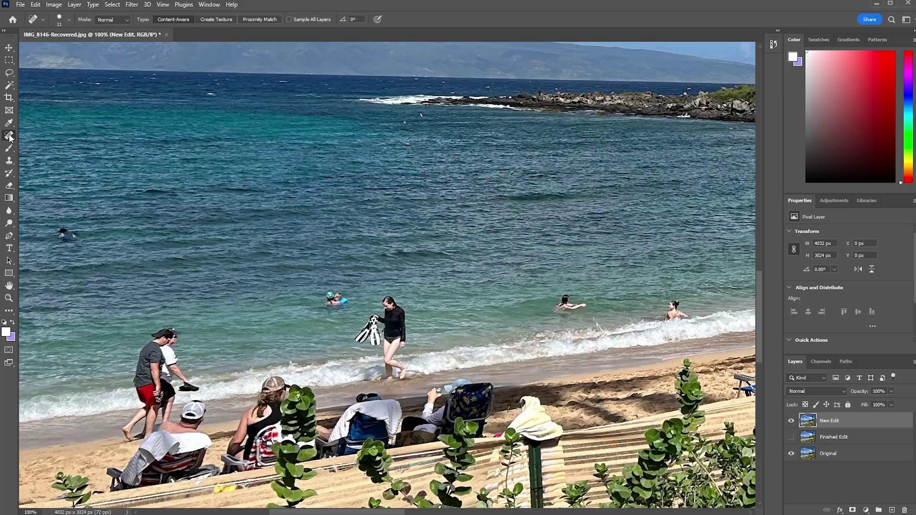
right_click(8, 135)
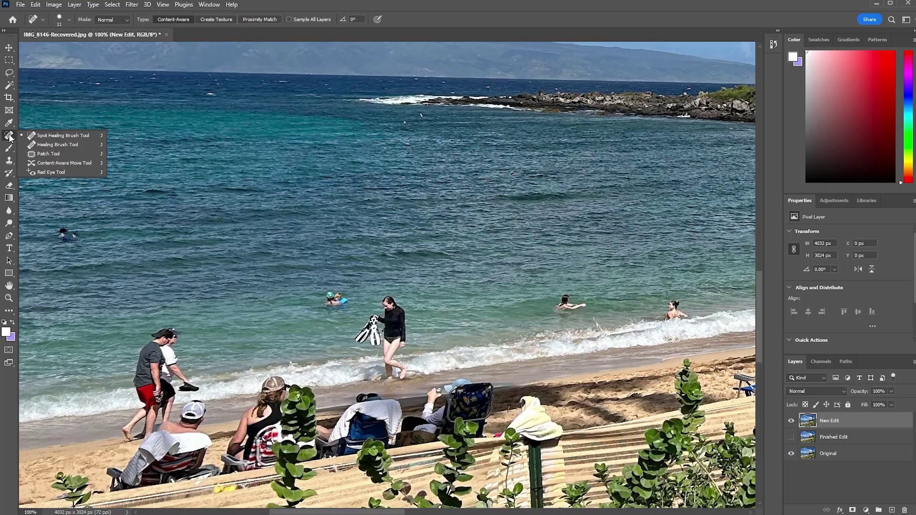
left_click(40, 136)
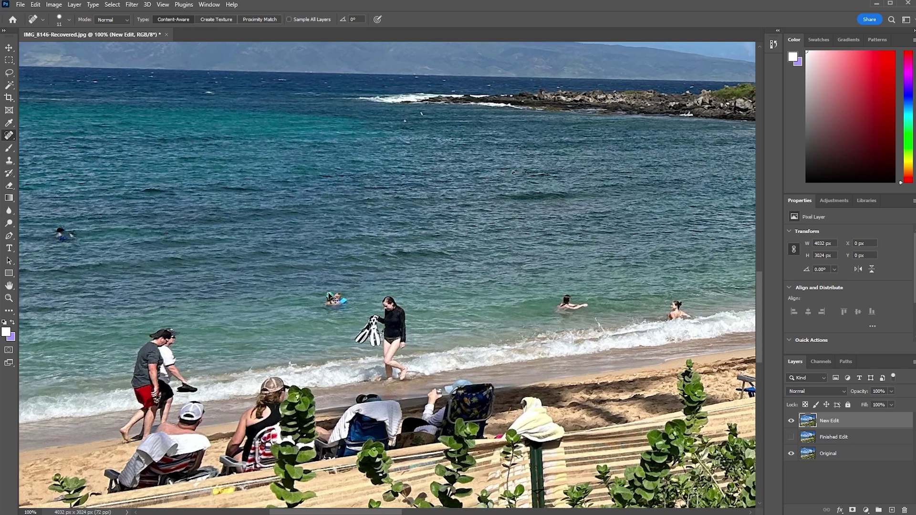
scroll(329, 296, "up", 5)
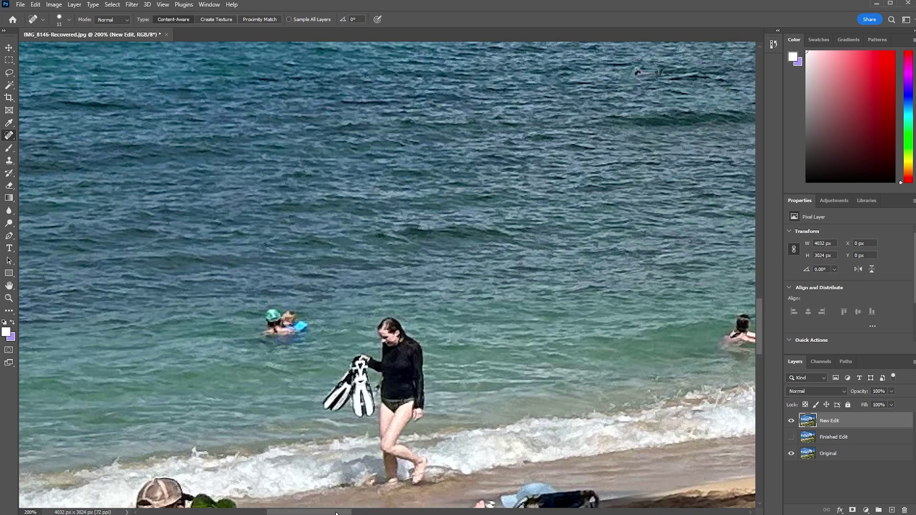
left_click_drag(338, 514, 320, 514)
scroll(438, 275, "down", 1)
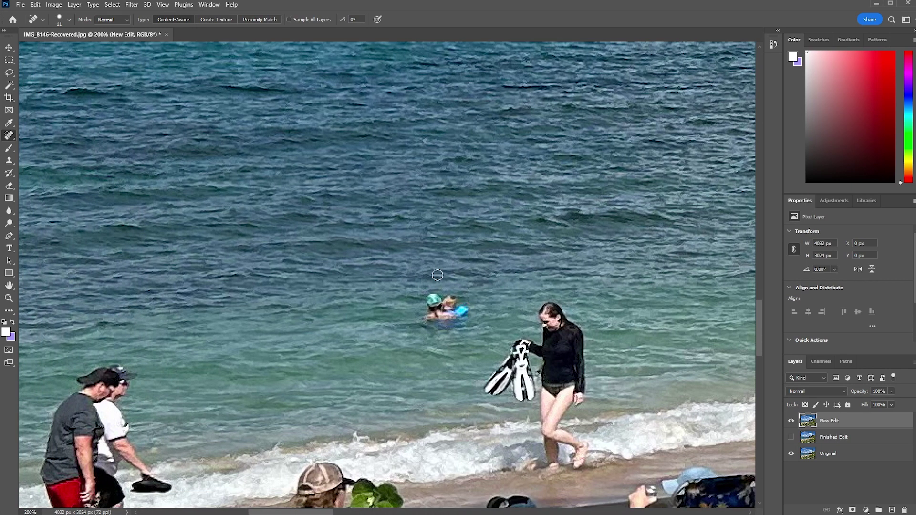
left_click(69, 20)
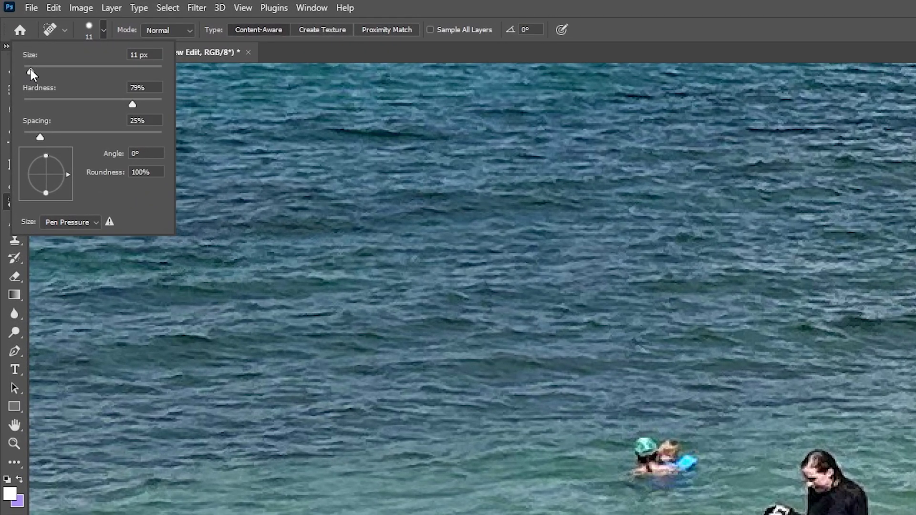
left_click_drag(20, 47, 19, 46)
left_click(30, 70)
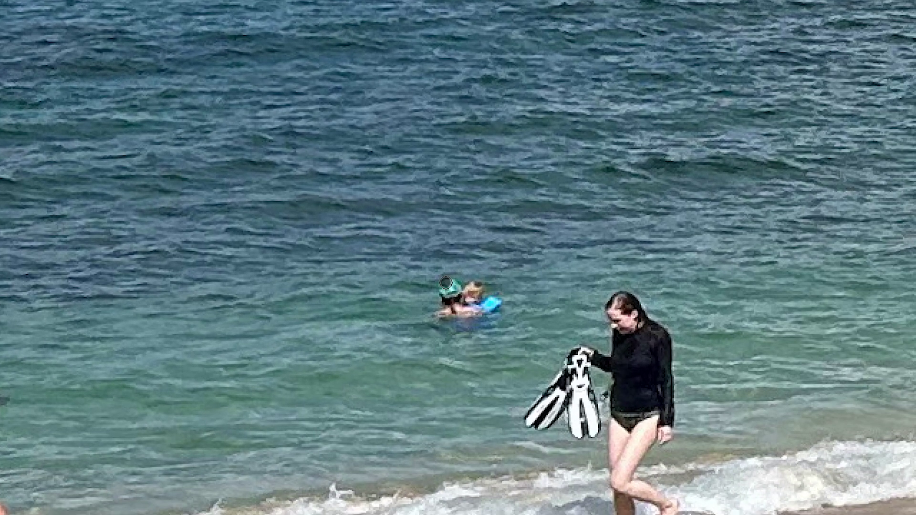
mouse_move(446, 285)
left_mouse_down()
mouse_move(438, 314)
mouse_move(498, 311)
mouse_move(454, 326)
mouse_move(482, 325)
mouse_move(495, 300)
mouse_move(461, 307)
mouse_move(475, 306)
mouse_move(472, 297)
mouse_move(457, 298)
mouse_move(451, 284)
mouse_move(461, 293)
mouse_move(480, 285)
mouse_move(471, 294)
mouse_move(462, 286)
mouse_move(475, 299)
mouse_move(451, 314)
left_mouse_up()
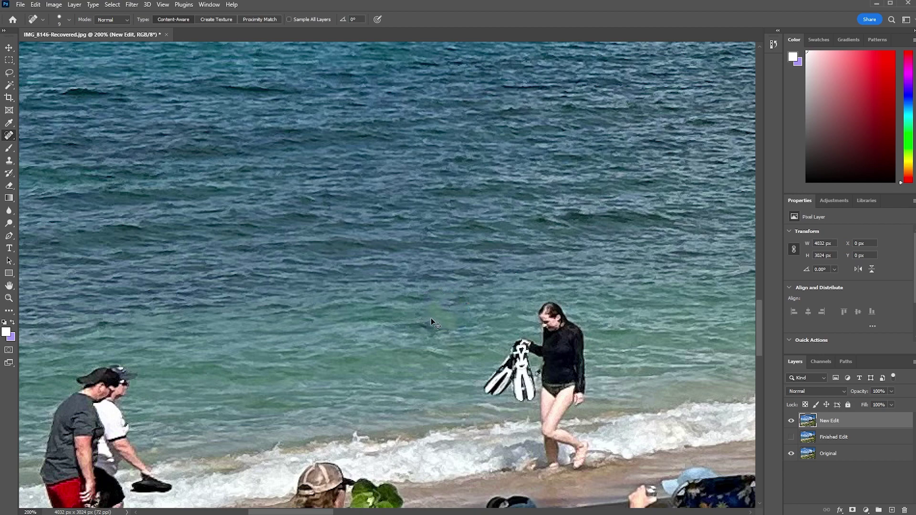
Step: Compare the whole photo before and after the healing by toggling the New Edit layer's visibility
key("ctrl+minus")
key("ctrl+minus")
key("ctrl+minus")
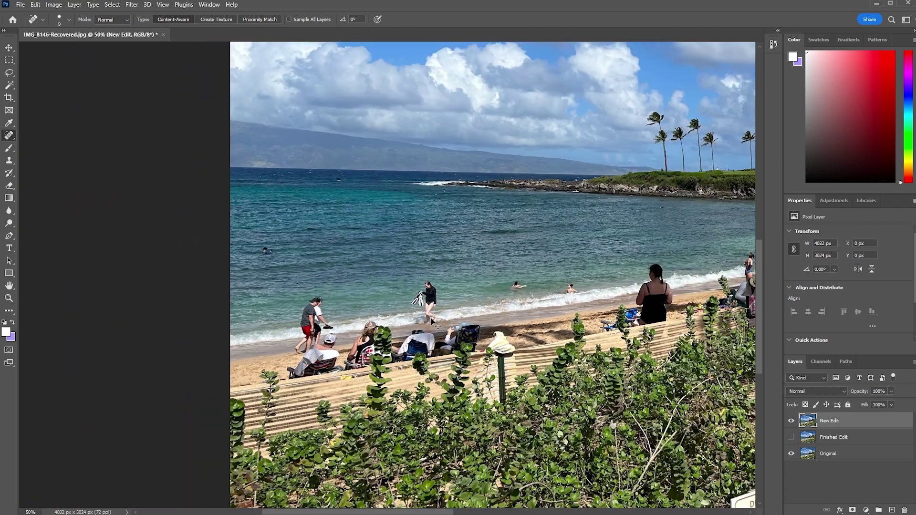
key("ctrl+minus")
left_click_drag(437, 513, 497, 505)
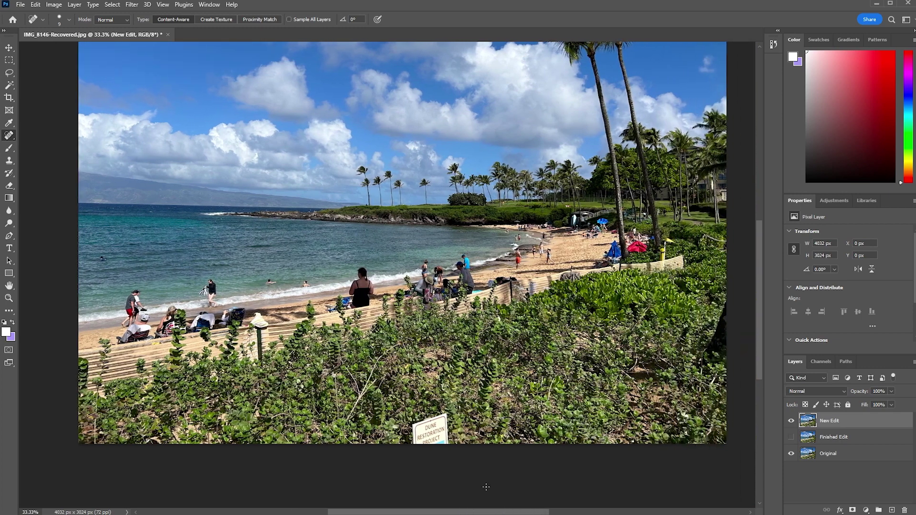
scroll(498, 505, "up", 1)
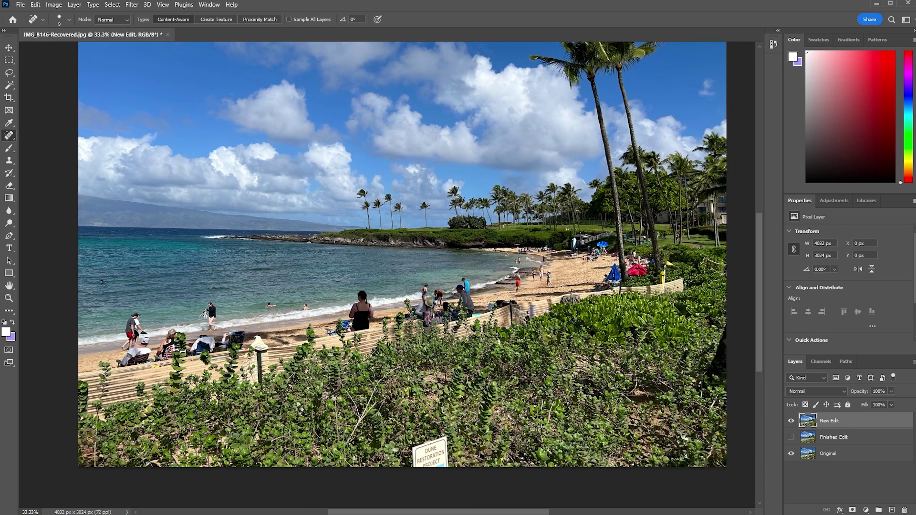
left_click(790, 422)
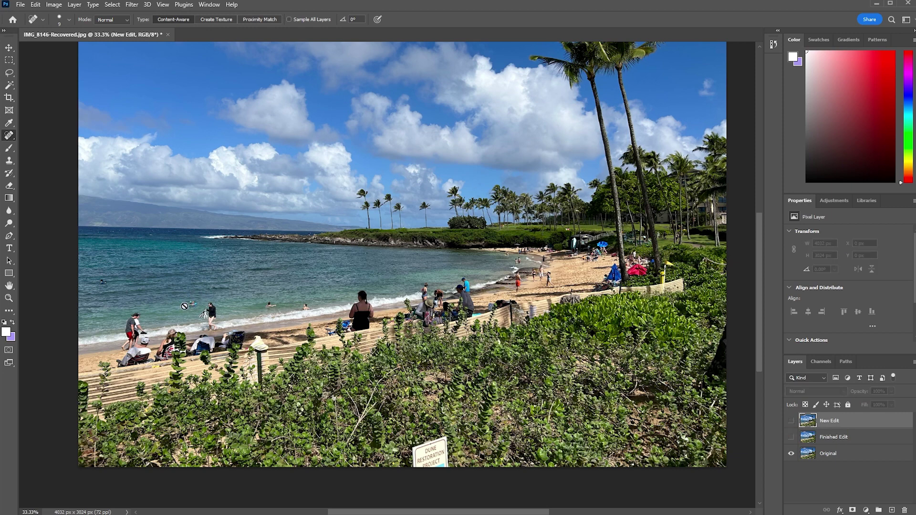
left_click(791, 422)
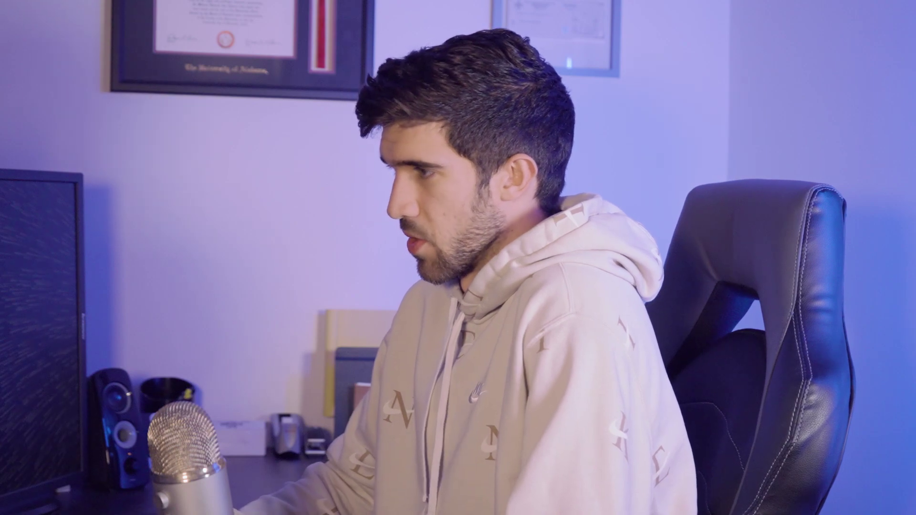
Step: Examine up close the two people standing in the shallow water near the distant shore
left_click_drag(351, 340, 494, 340)
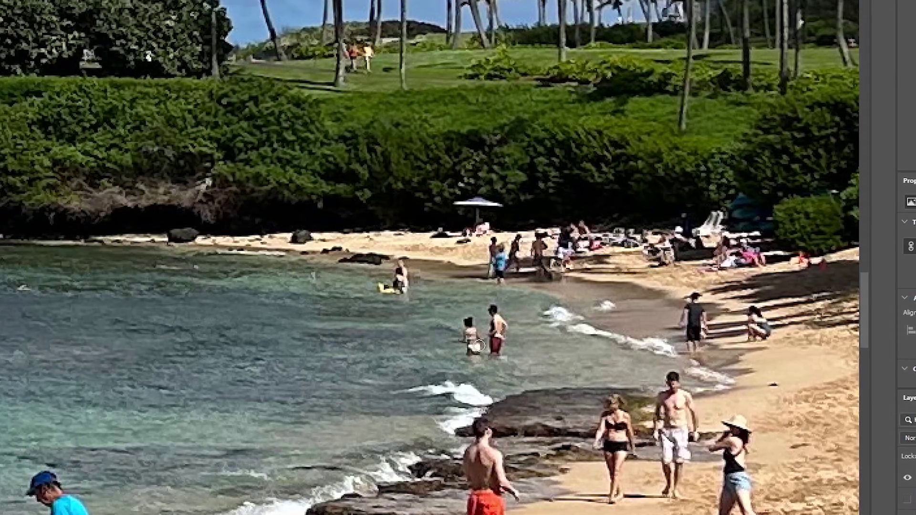
key("v")
key("ctrl+plus")
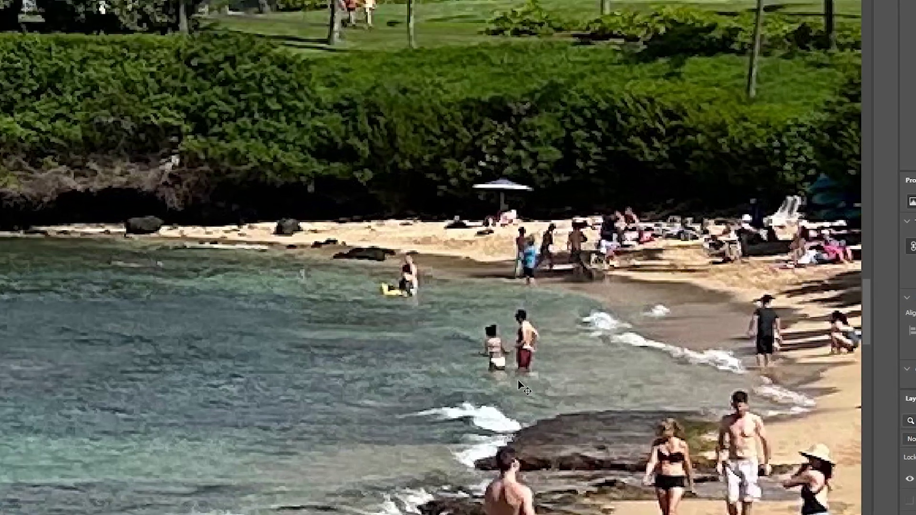
scroll(431, 257, "right", 3)
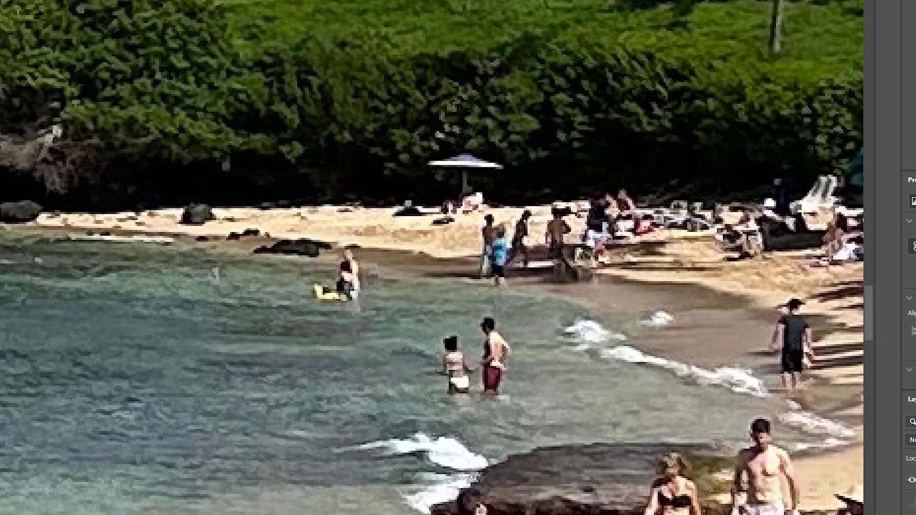
scroll(407, 268, "down", 1)
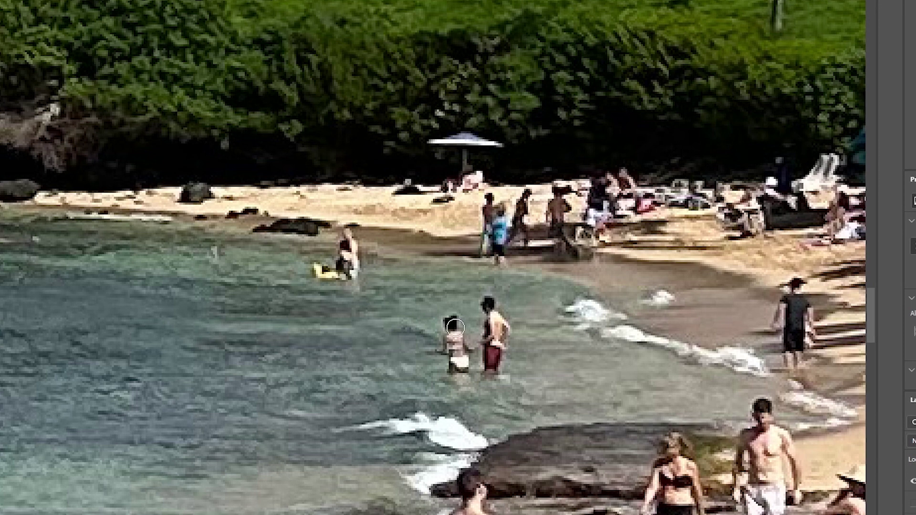
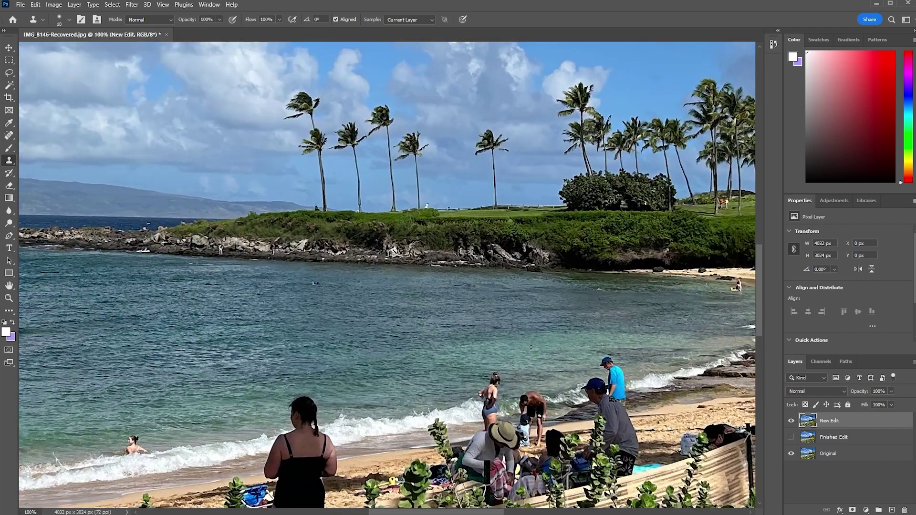
Step: Set the Clone Stamp brush size to 25 px for retouching the two people walking along the shoreline
left_click_drag(484, 512, 550, 505)
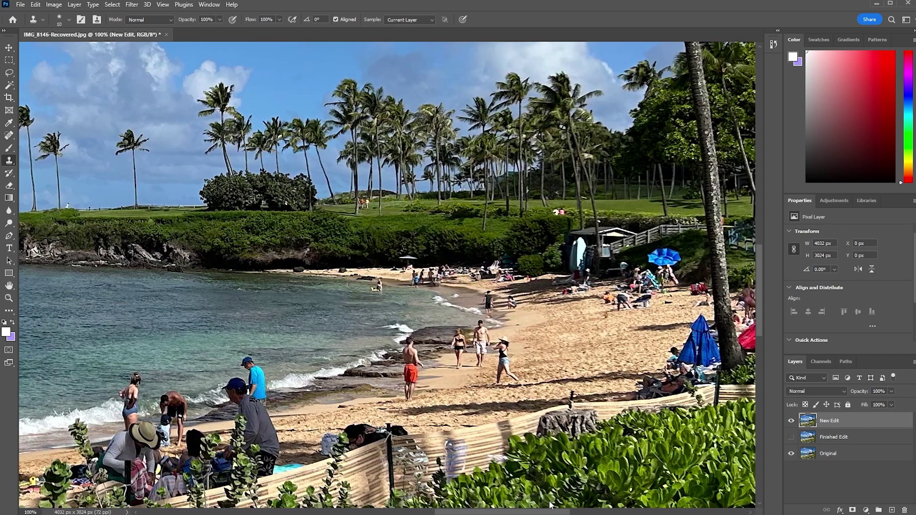
right_click(10, 161)
left_click_drag(506, 511, 340, 511)
scroll(483, 405, "down", 2)
scroll(483, 405, "down", 1)
scroll(339, 463, "down", 2)
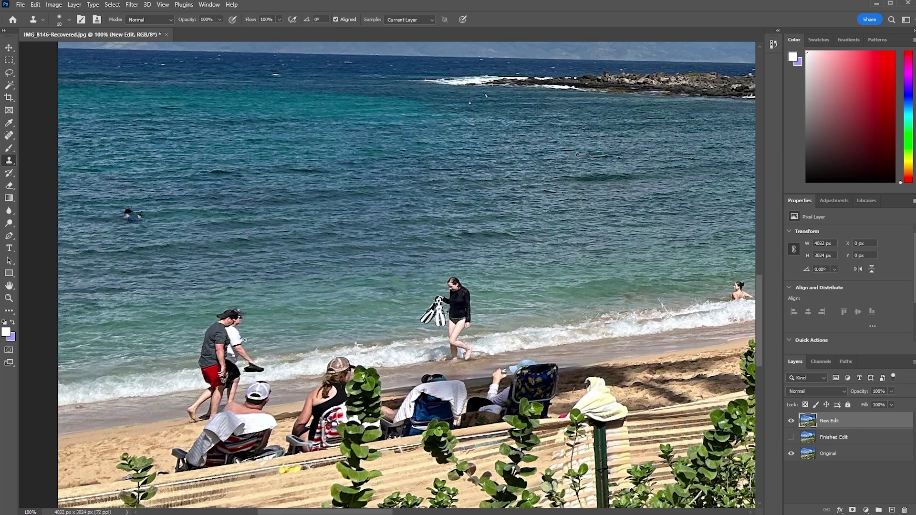
key("ctrl+plus")
scroll(353, 353, "down", 1)
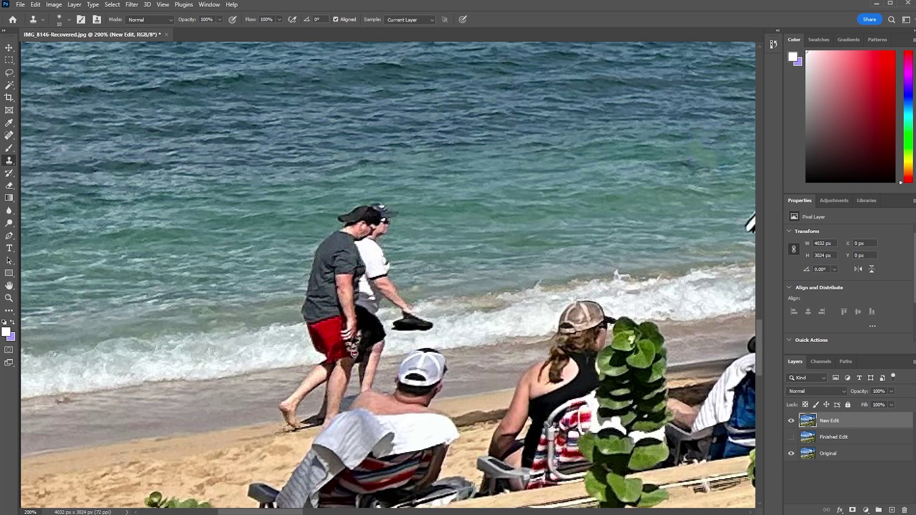
scroll(353, 352, "down", 1)
scroll(325, 357, "down", 1)
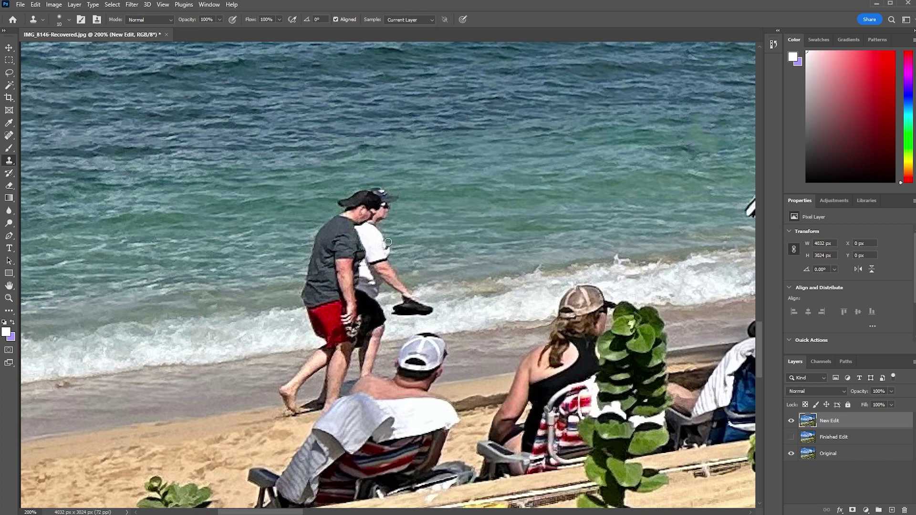
left_click(69, 20)
left_click(58, 50)
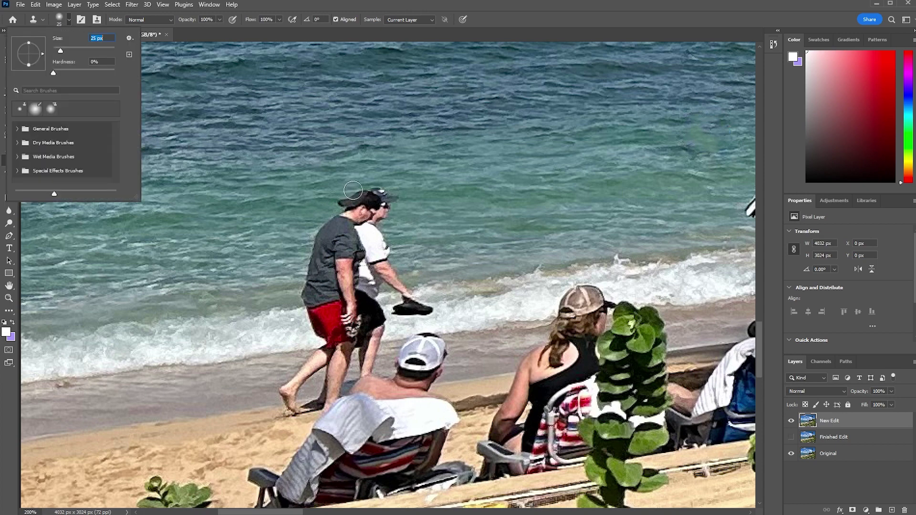
Step: Clone nearby ocean water over the heads and upper bodies of the two people walking along the shoreline
left_click(467, 202, "alt")
mouse_move(399, 198)
left_mouse_down()
mouse_move(368, 197)
mouse_move(382, 191)
mouse_move(348, 201)
mouse_move(380, 208)
mouse_move(367, 218)
mouse_move(343, 208)
mouse_move(388, 207)
mouse_move(373, 224)
mouse_move(386, 229)
mouse_move(379, 233)
mouse_move(336, 219)
mouse_move(380, 232)
mouse_move(393, 249)
mouse_move(376, 251)
mouse_move(388, 257)
mouse_move(368, 261)
mouse_move(363, 241)
mouse_move(341, 224)
mouse_move(341, 234)
left_mouse_up()
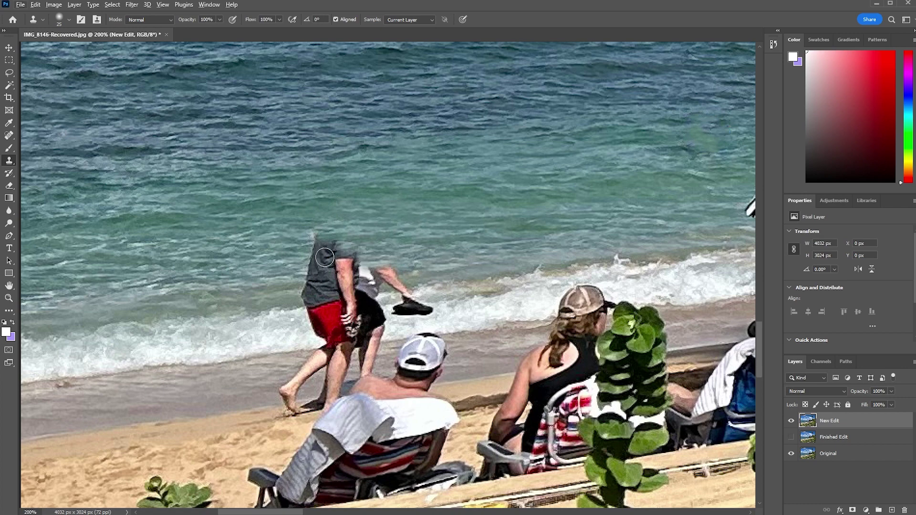
left_click(226, 263, "alt")
left_click(318, 242)
mouse_move(318, 242)
left_mouse_down()
mouse_move(353, 247)
mouse_move(312, 255)
mouse_move(304, 270)
mouse_move(369, 263)
left_mouse_up()
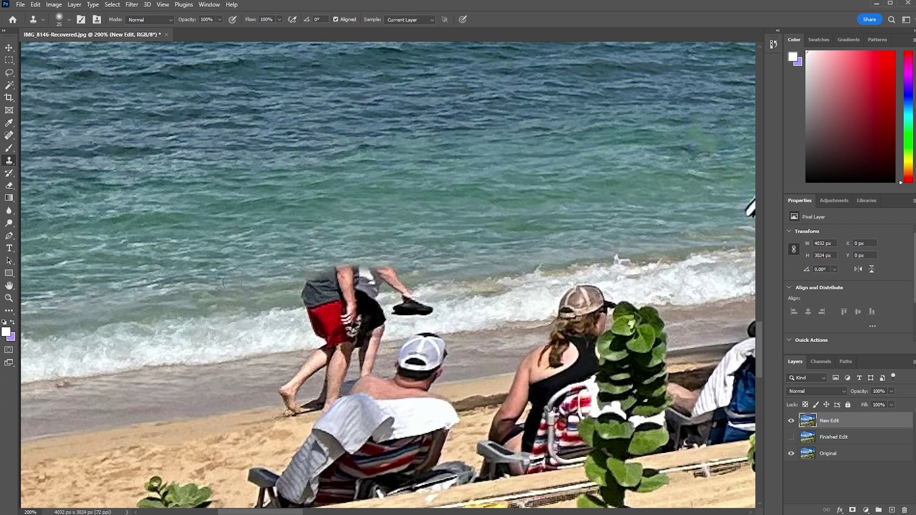
left_click(214, 281, "alt")
mouse_move(302, 279)
left_mouse_down()
mouse_move(396, 269)
mouse_move(319, 276)
left_mouse_up()
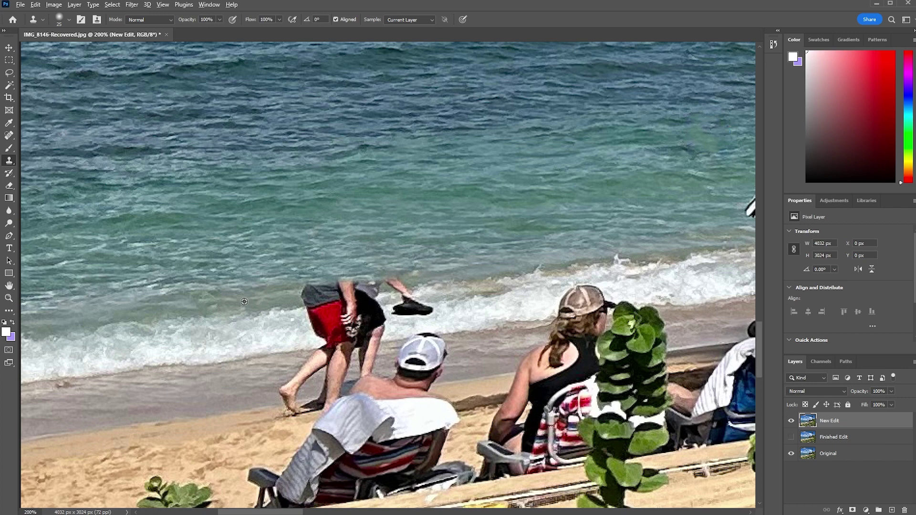
Step: Clone shallow water over the walkers' remaining gray shirt, waists and outstretched arm
mouse_move(298, 295)
left_mouse_down()
mouse_move(341, 290)
mouse_move(303, 298)
mouse_move(353, 289)
left_mouse_up()
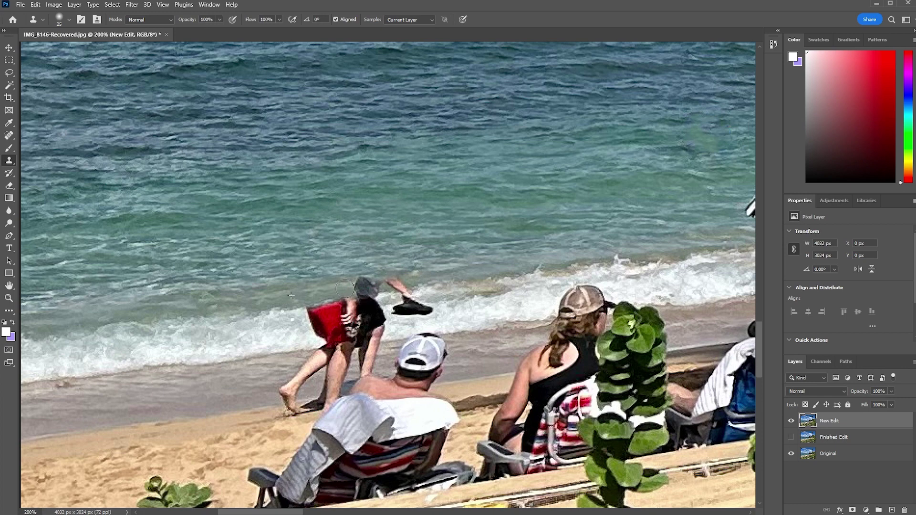
left_click_drag(365, 287, 368, 287)
left_click_drag(364, 288, 360, 289)
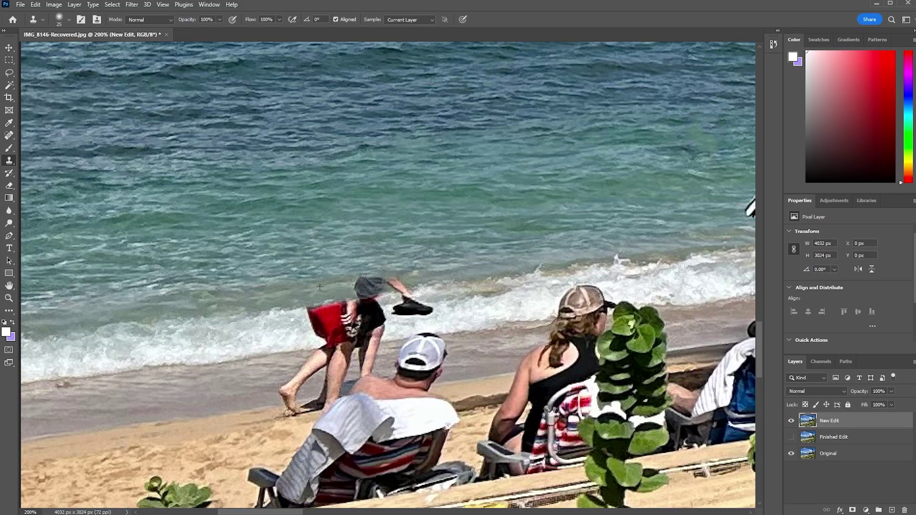
left_click_drag(380, 282, 369, 284)
left_click_drag(374, 284, 371, 286)
mouse_move(330, 289)
left_mouse_down()
mouse_move(401, 283)
mouse_move(373, 286)
mouse_move(408, 279)
left_mouse_up()
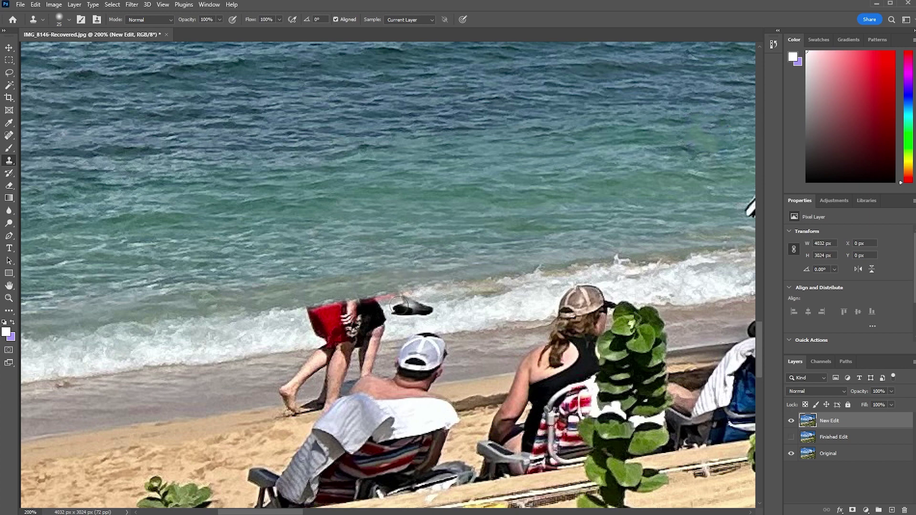
left_click_drag(343, 288, 316, 289)
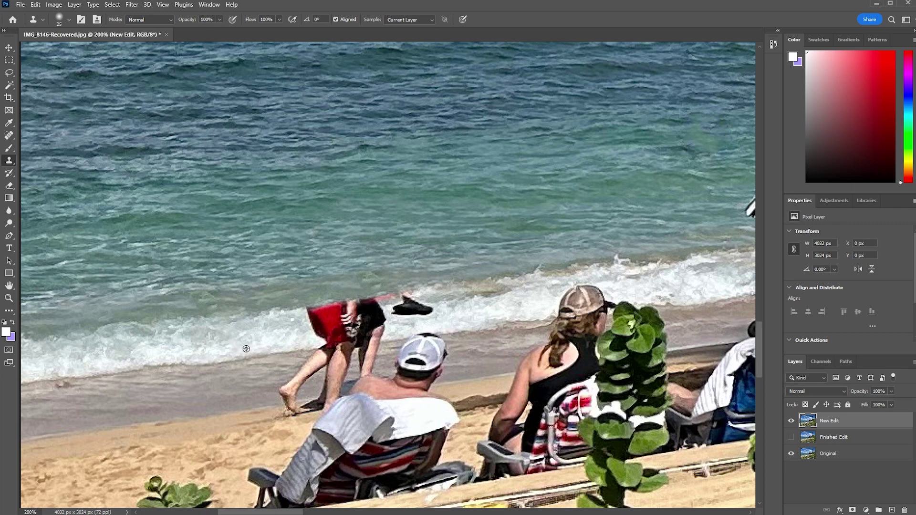
Step: Cover the walkers' shorts and the held black shoes with white surf cloned from the adjacent wave
left_click(228, 342, "alt")
mouse_move(310, 314)
left_mouse_down()
mouse_move(328, 311)
mouse_move(315, 320)
mouse_move(321, 328)
mouse_move(341, 309)
mouse_move(373, 311)
left_mouse_up()
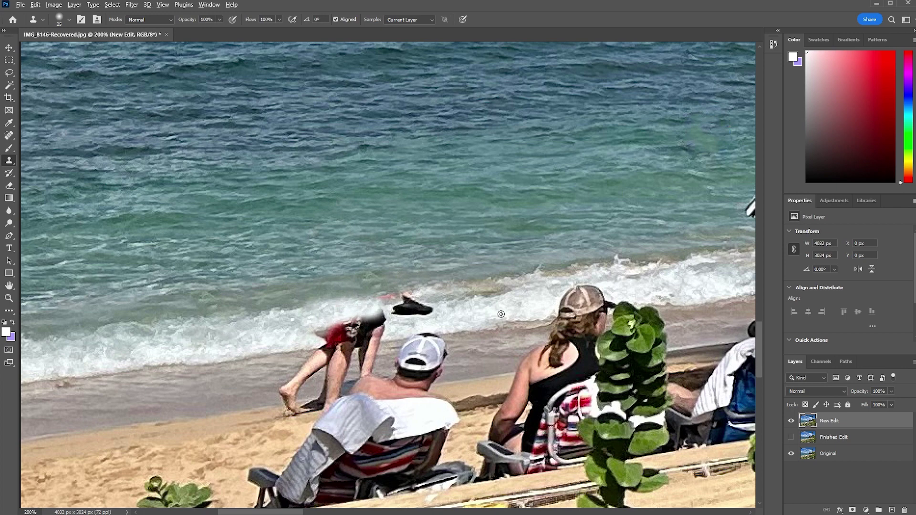
mouse_move(434, 309)
left_mouse_down()
mouse_move(409, 297)
mouse_move(398, 311)
mouse_move(416, 311)
mouse_move(382, 308)
mouse_move(395, 308)
mouse_move(390, 302)
mouse_move(387, 327)
left_mouse_up()
left_click(463, 311, "alt")
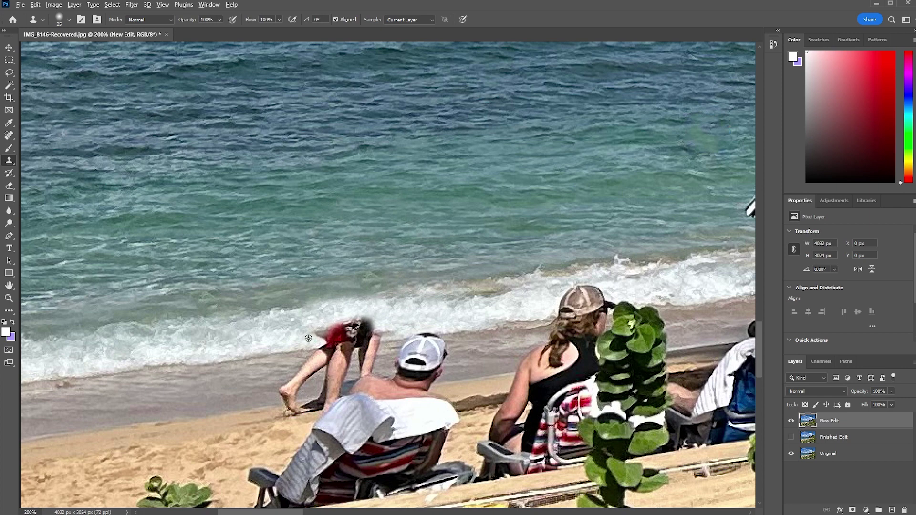
left_click(231, 331, "alt")
mouse_move(324, 338)
left_mouse_down()
mouse_move(360, 327)
mouse_move(375, 326)
mouse_move(326, 339)
mouse_move(386, 333)
mouse_move(334, 346)
left_mouse_up()
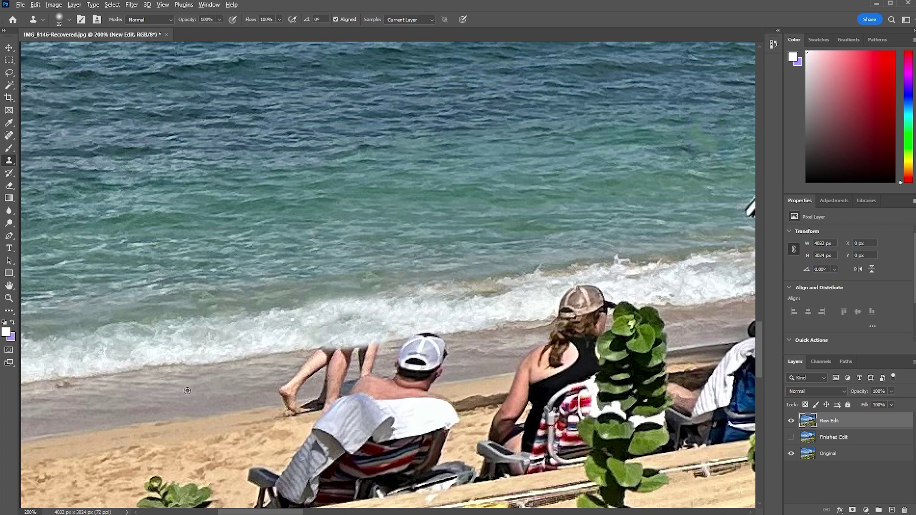
Step: Clone wet sand over the walkers' legs and the head and white cap of the man seated below them
mouse_move(301, 369)
left_mouse_down()
mouse_move(377, 353)
mouse_move(316, 358)
mouse_move(344, 355)
mouse_move(275, 382)
mouse_move(377, 361)
mouse_move(281, 397)
mouse_move(425, 371)
mouse_move(404, 375)
mouse_move(425, 370)
mouse_move(408, 370)
mouse_move(421, 362)
mouse_move(453, 365)
mouse_move(406, 370)
mouse_move(448, 356)
mouse_move(415, 360)
left_mouse_up()
left_click(200, 387, "alt")
left_click(488, 356, "alt")
left_click(506, 353, "alt")
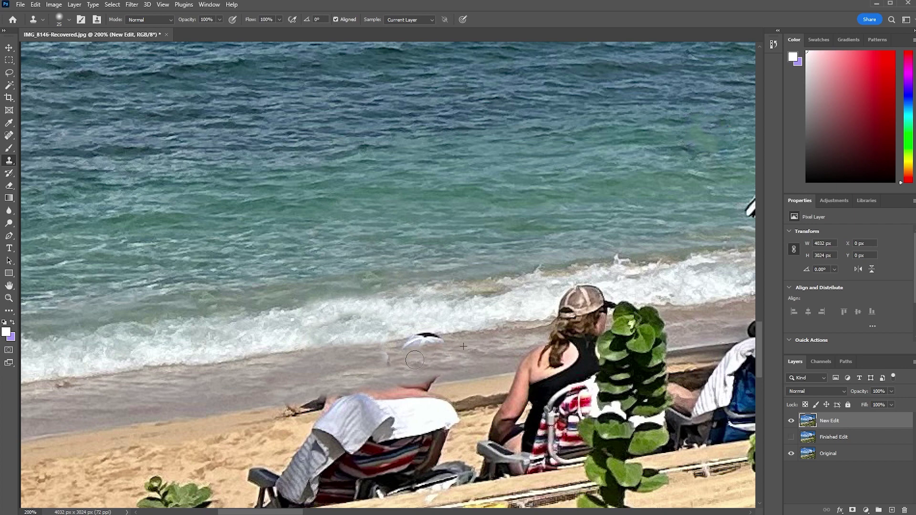
left_click(485, 348, "alt")
mouse_move(452, 344)
left_mouse_down()
mouse_move(386, 360)
mouse_move(434, 342)
left_mouse_up()
left_click(371, 358, "alt")
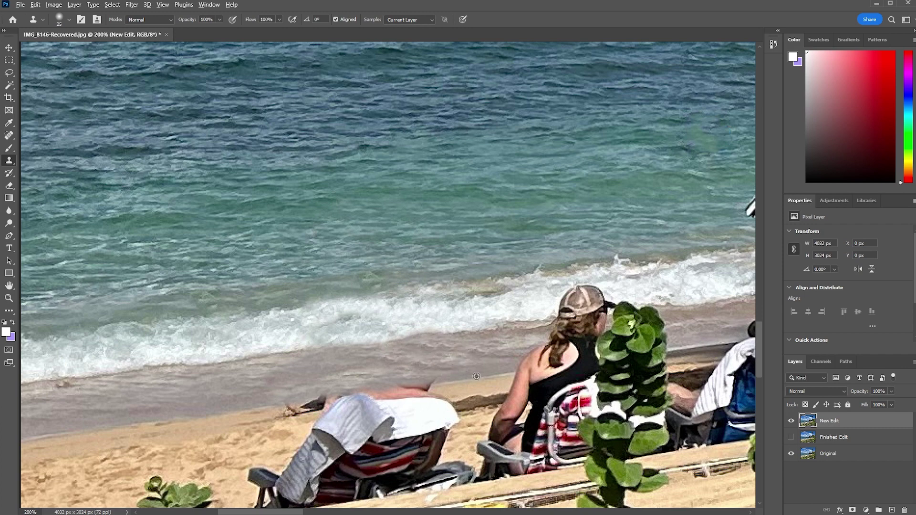
Step: Clone beach sand over the walkers' leftover feet and the seated man's shoulders above the towel-covered chair
left_click_drag(425, 379, 405, 381)
left_click_drag(278, 415, 360, 401)
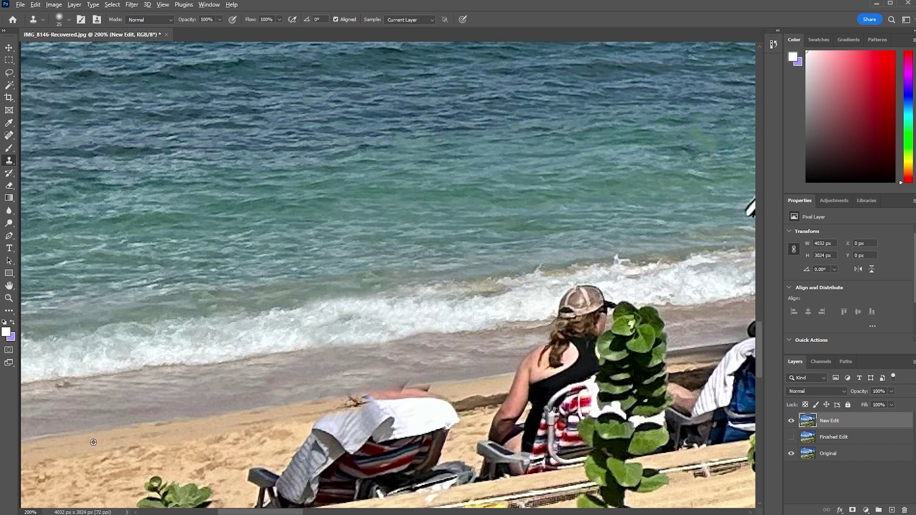
left_click_drag(346, 404, 437, 398)
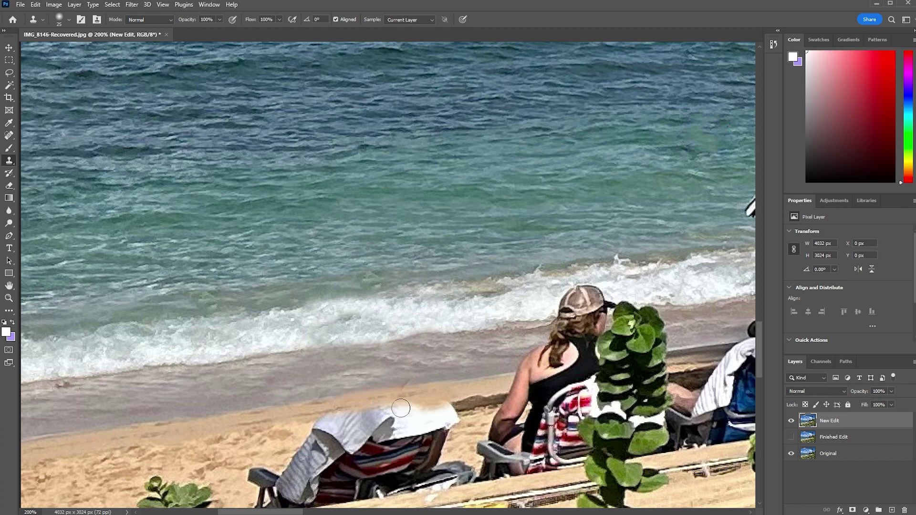
scroll(305, 412, "down", 1)
scroll(305, 412, "up", 1)
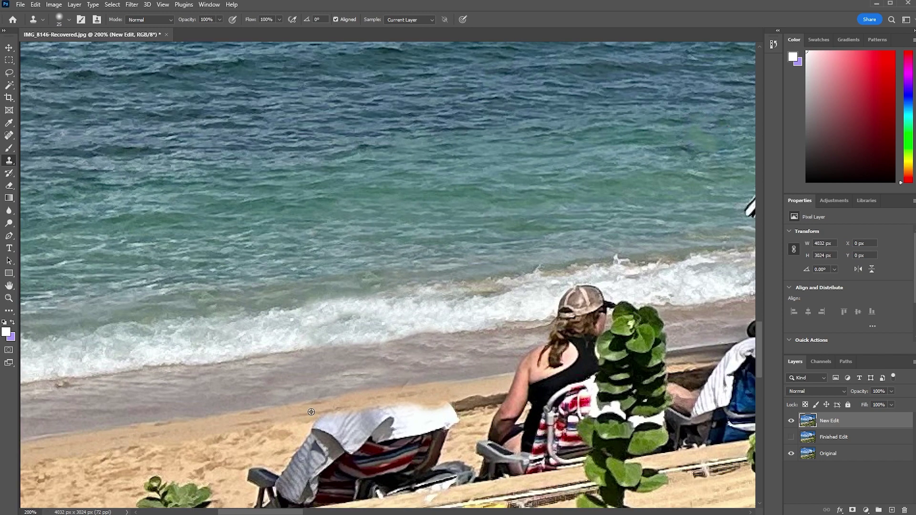
left_click(476, 391, "alt")
mouse_move(457, 395)
left_mouse_down()
mouse_move(445, 397)
mouse_move(496, 389)
mouse_move(485, 392)
left_mouse_up()
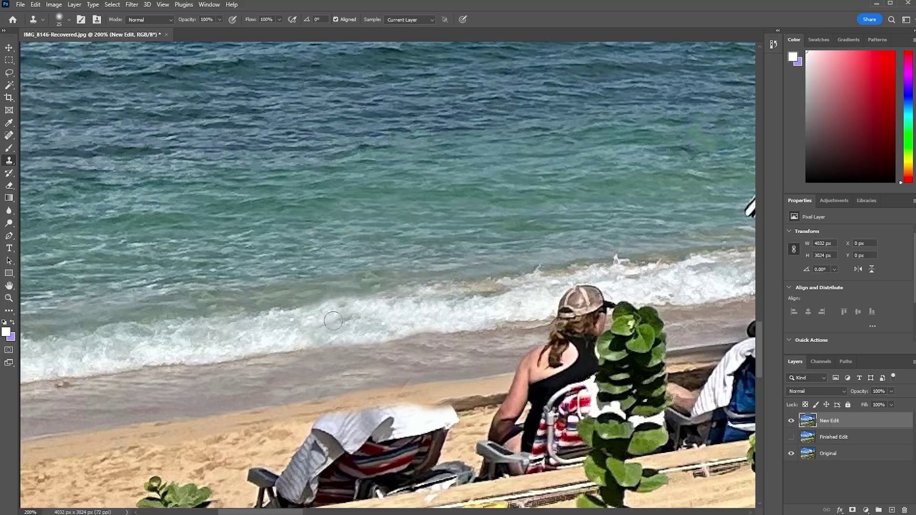
Step: Try to blend the wave's foam edge into the wet sand with the Clone Stamp, and undo the last stroke
left_click(313, 342)
left_click(348, 325)
left_click(319, 346)
left_click(360, 332)
left_click(348, 376)
left_click(288, 315)
left_click(304, 340, "alt")
left_click(300, 329, "alt")
left_click(340, 343)
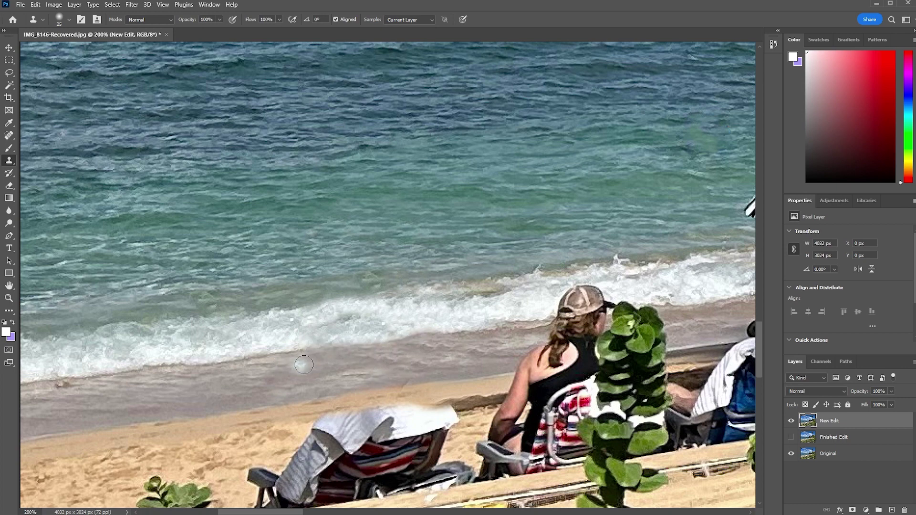
mouse_move(314, 342)
left_mouse_down()
mouse_move(386, 339)
mouse_move(357, 356)
mouse_move(345, 331)
mouse_move(340, 368)
mouse_move(301, 372)
mouse_move(445, 358)
mouse_move(285, 369)
mouse_move(399, 358)
mouse_move(319, 371)
mouse_move(361, 376)
left_mouse_up()
key("ctrl+z")
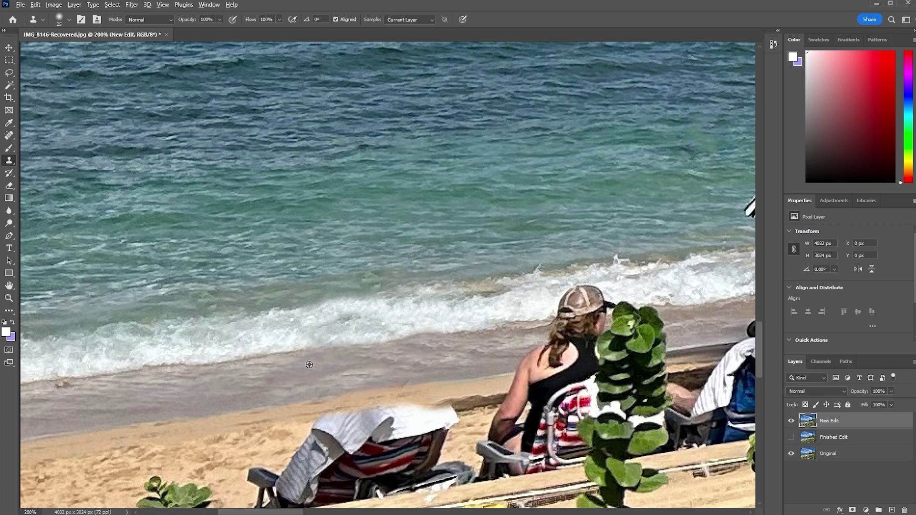
Step: Smooth the foam edge where the walkers stood using short Clone Stamp strokes sampled from the neighboring shoreline
left_click(267, 353, "alt")
left_click_drag(319, 350, 321, 350)
left_click_drag(357, 347, 361, 347)
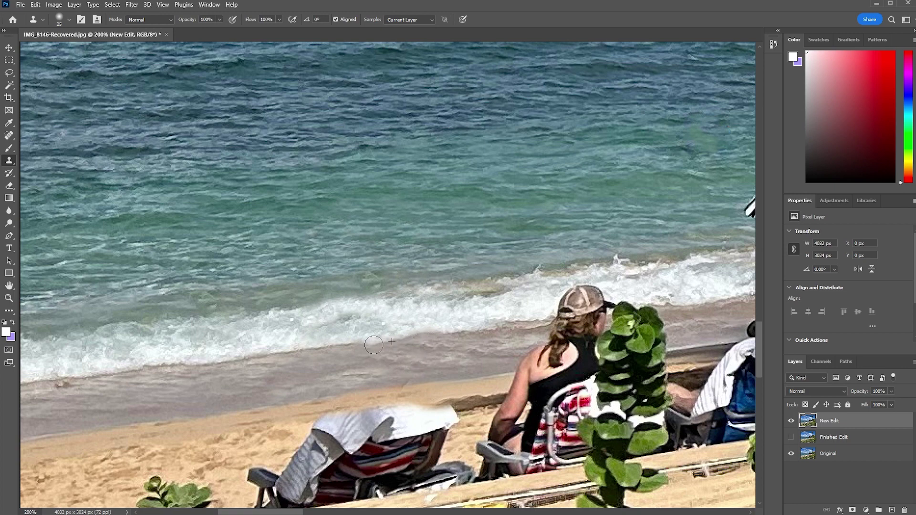
left_click(341, 346, "alt")
Step: View the whole photo and compare it with and without the cloning by toggling the New Edit layer's visibility
key("ctrl+minus")
key("ctrl+minus")
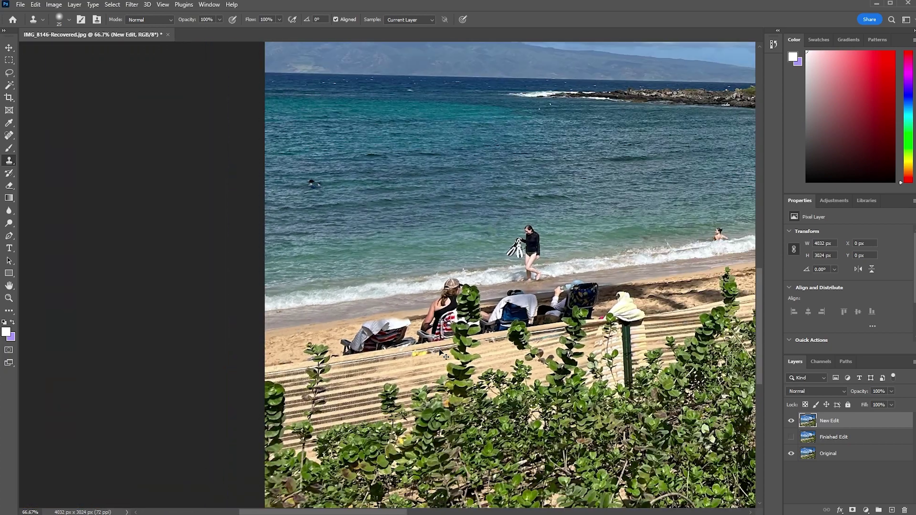
scroll(439, 353, "down", 1)
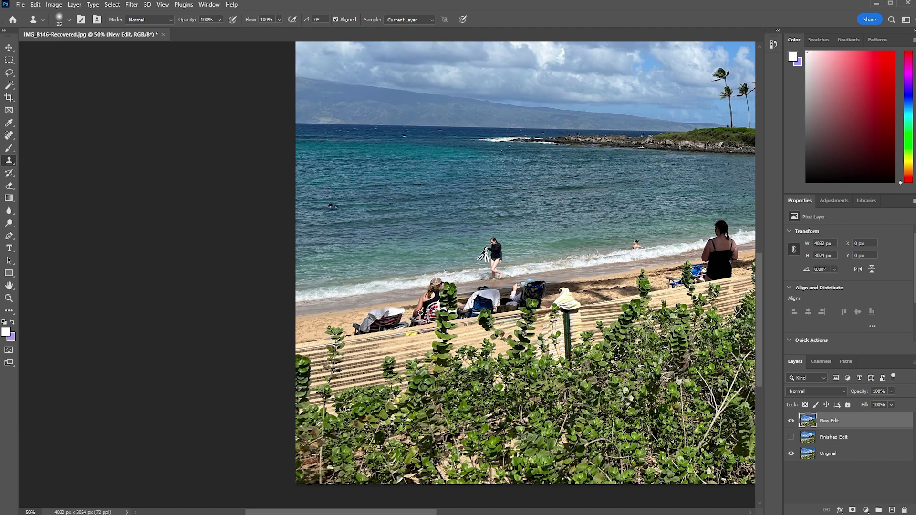
left_click_drag(427, 512, 503, 511)
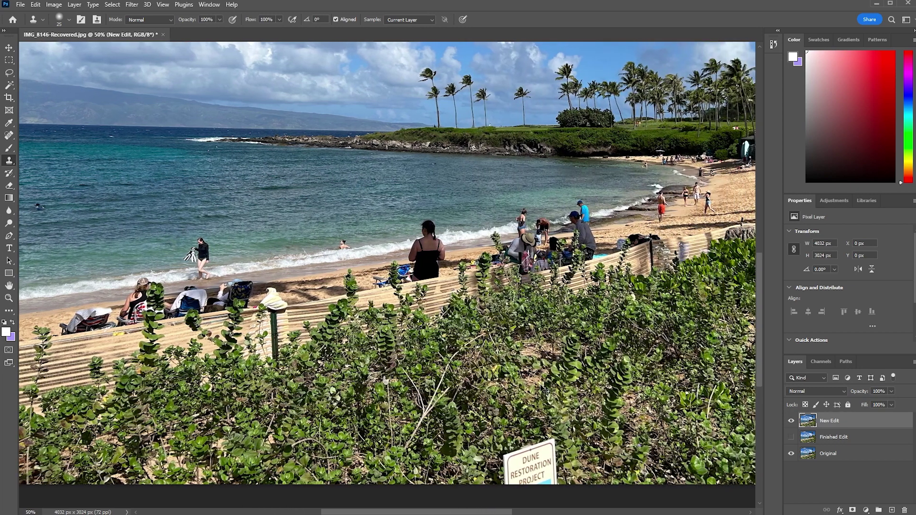
key("ctrl+minus")
left_click_drag(522, 511, 539, 511)
scroll(464, 404, "up", 1)
scroll(465, 405, "up", 3)
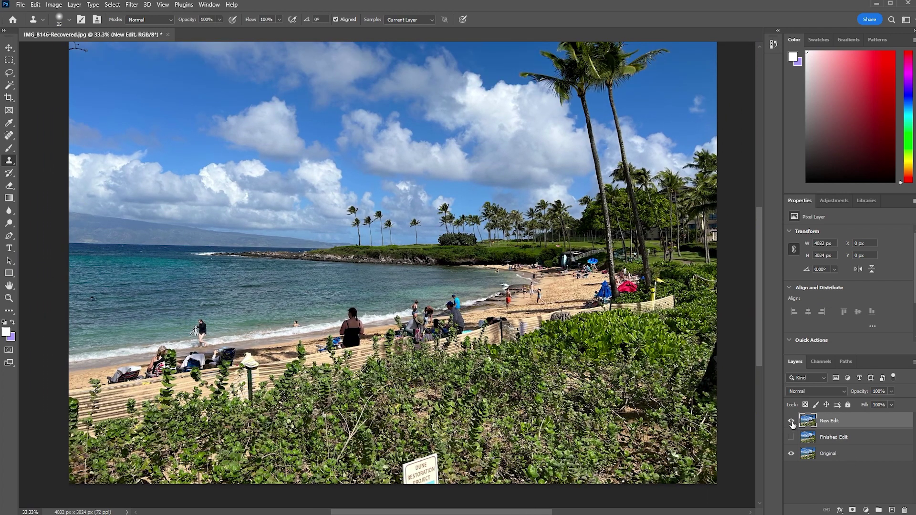
left_click(792, 421)
left_click(792, 421)
left_click(789, 427)
left_click(790, 426)
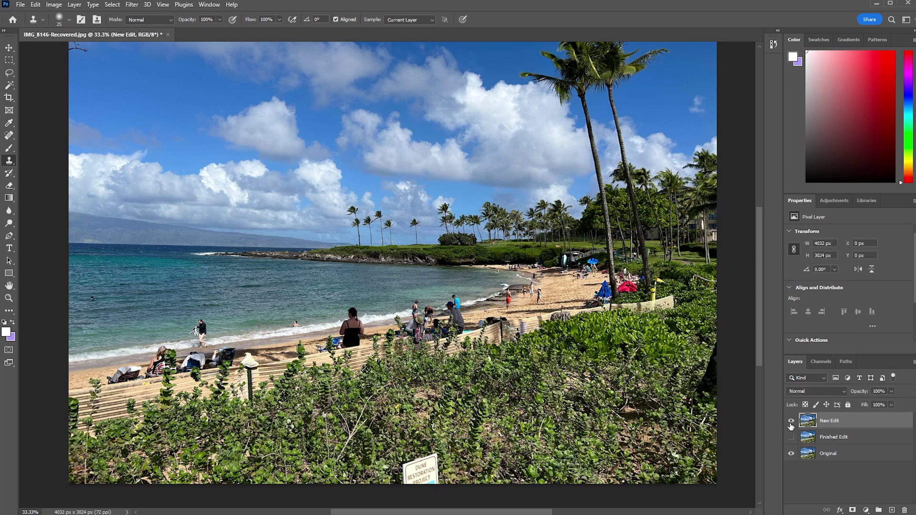